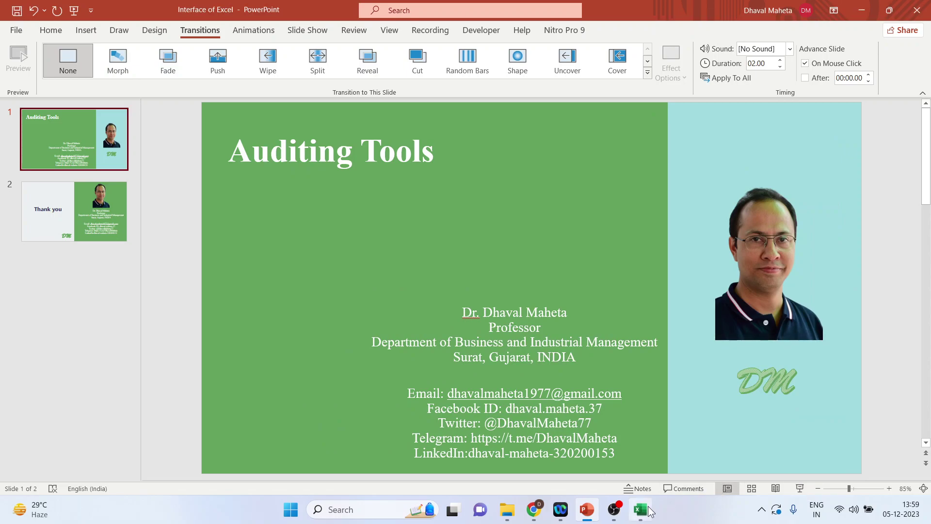
Switch from the PowerPoint title slide to the Excel salary workbook
click(640, 509)
Show the Formulas tab and inspect B3's DA formula, the B2 salary and the B11 DA rate
click(257, 30)
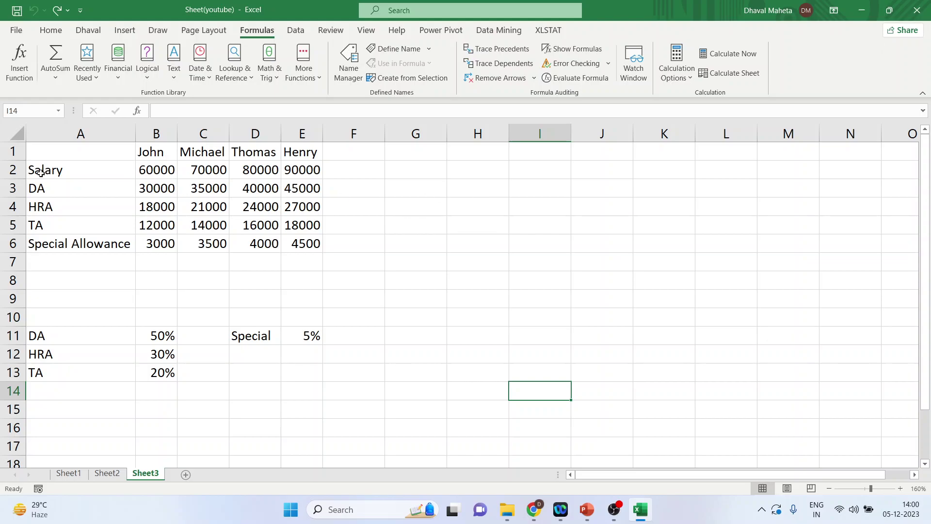
click(16, 170)
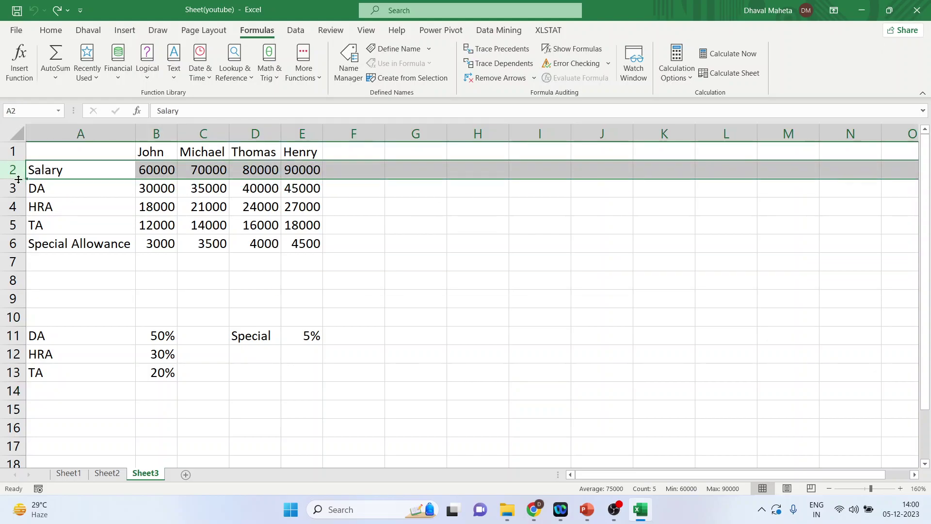
click(152, 190)
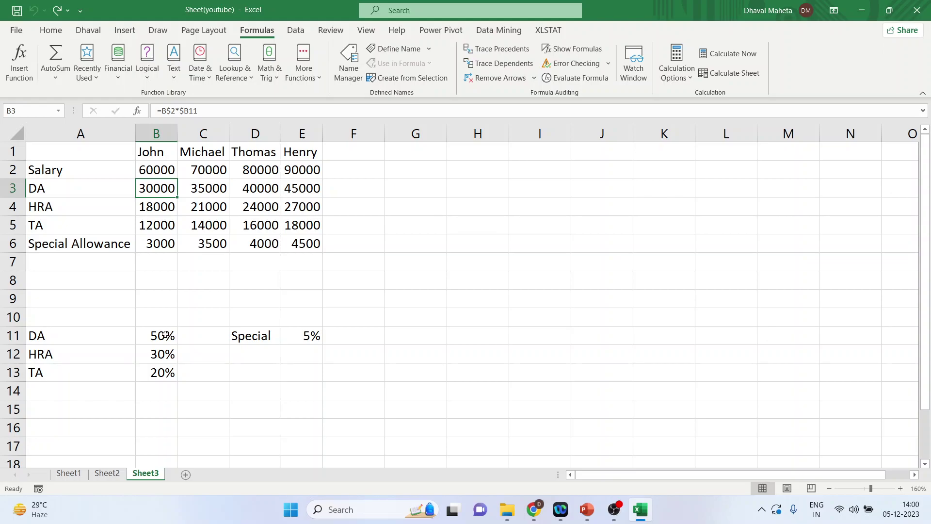
click(162, 171)
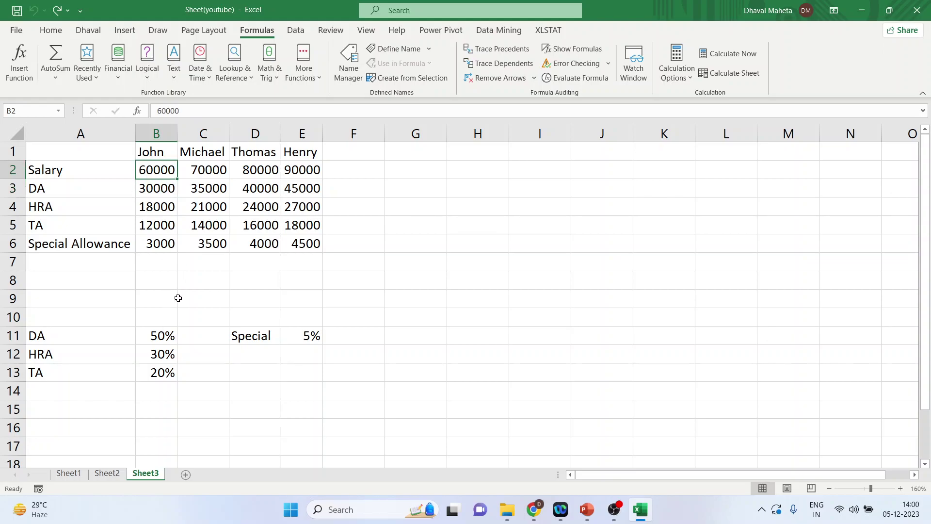
click(160, 338)
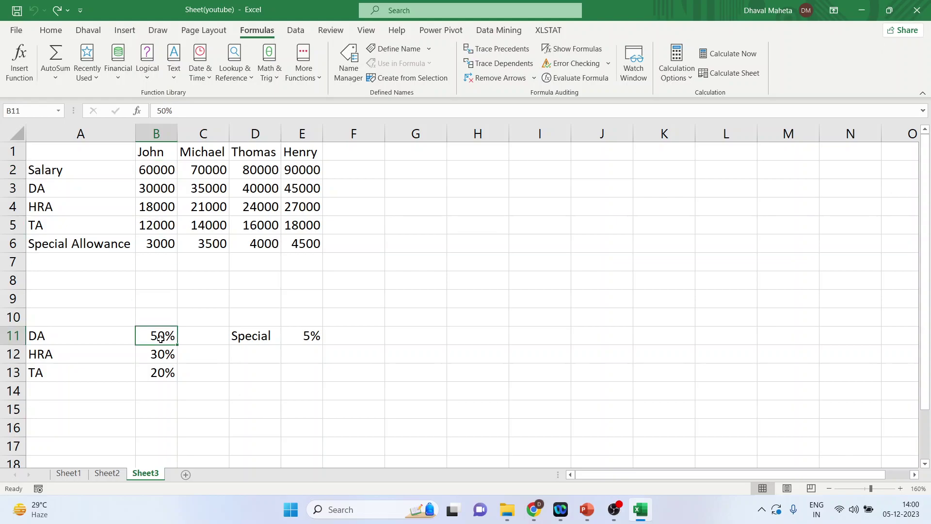
Inspect B4's HRA formula, its inputs B2 and B12, and the Special rate in E11
click(154, 206)
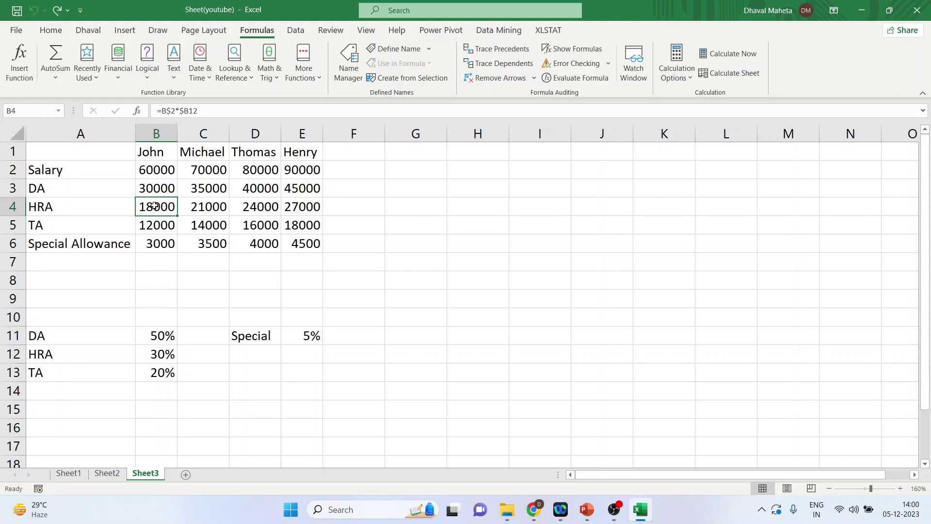
click(154, 171)
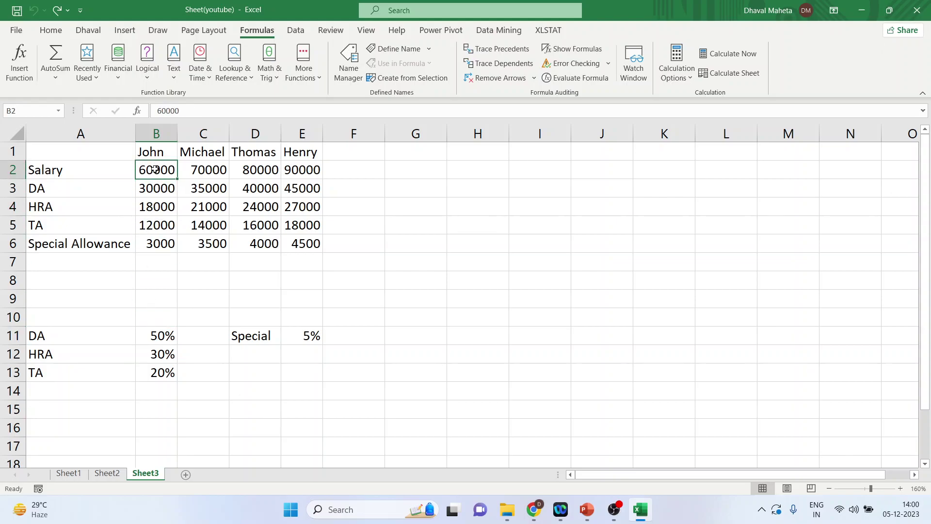
click(162, 356)
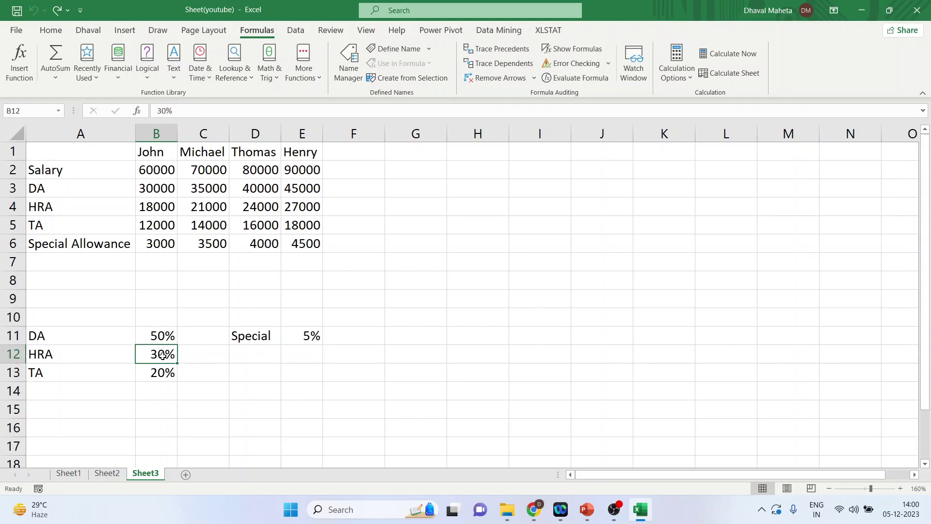
click(302, 335)
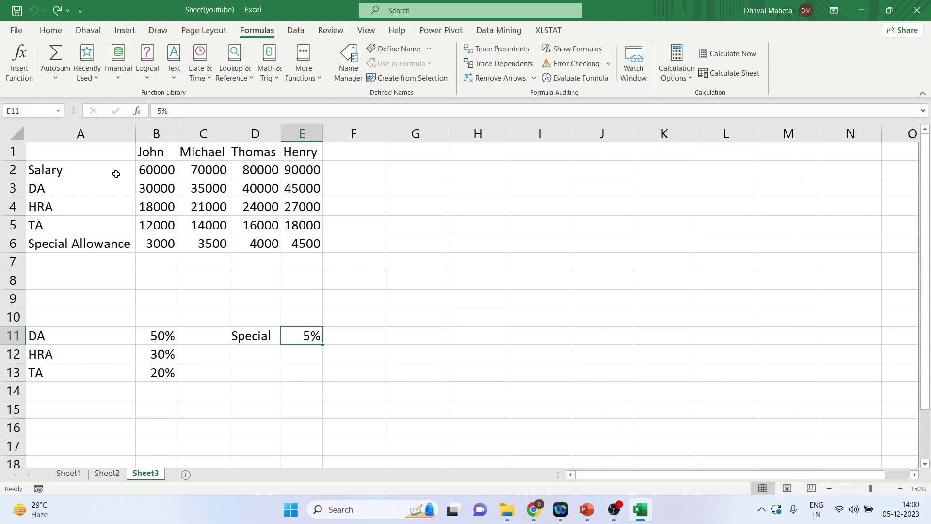
click(11, 168)
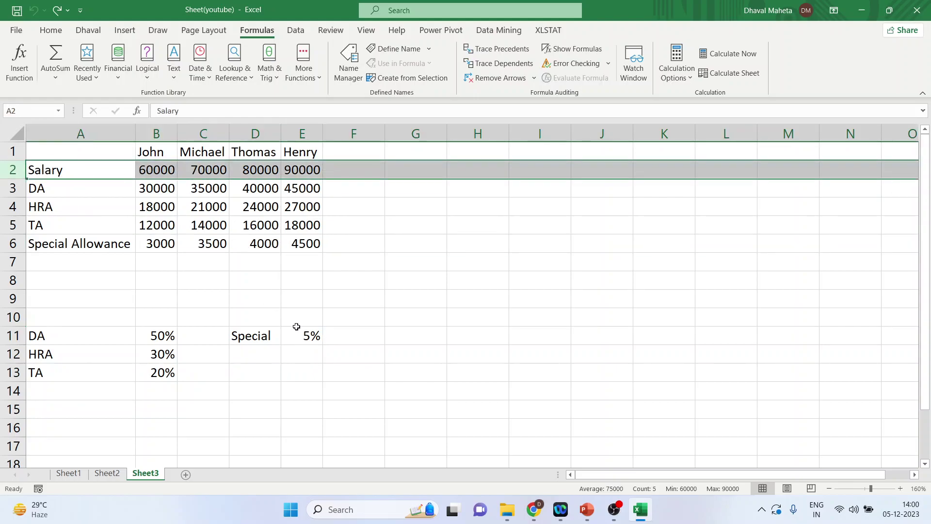
click(310, 338)
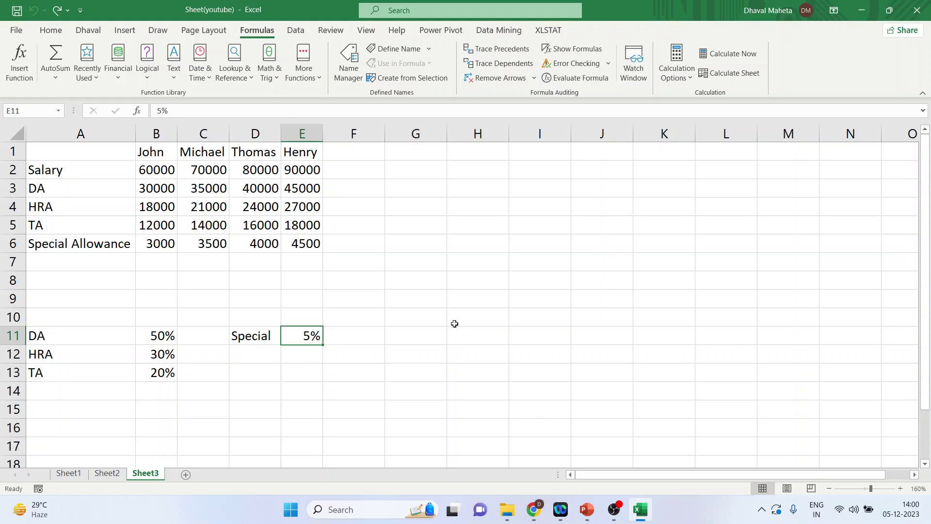
Cancel the Delete dialog, then trace and clear the dependents of salary cell B2
key(ctrl+minus)
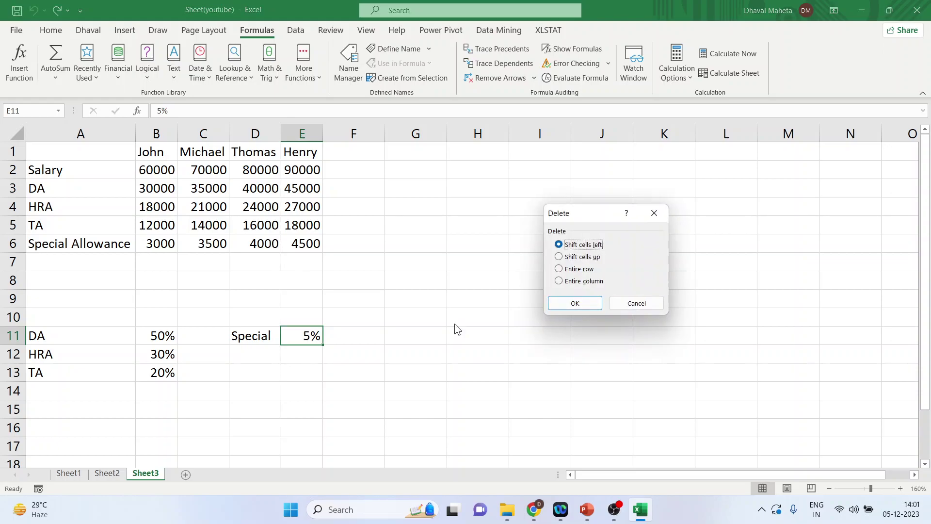
click(633, 303)
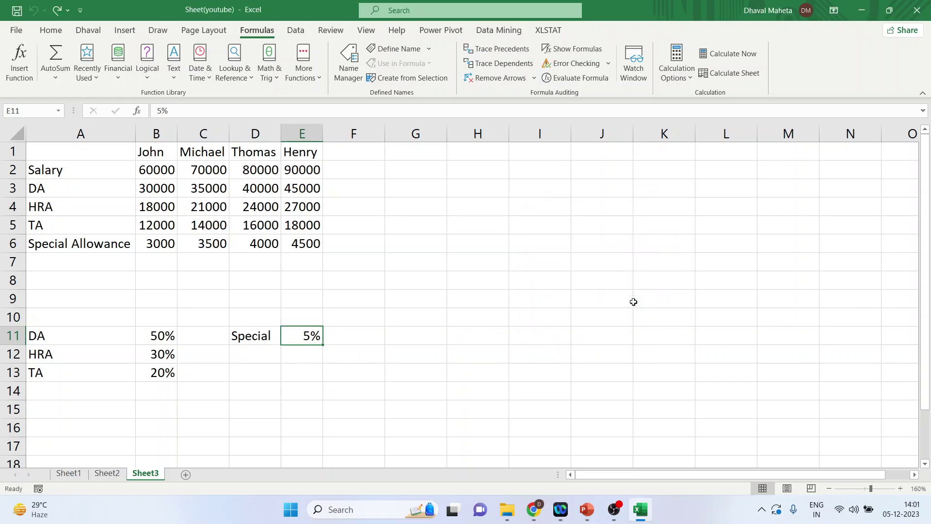
click(154, 171)
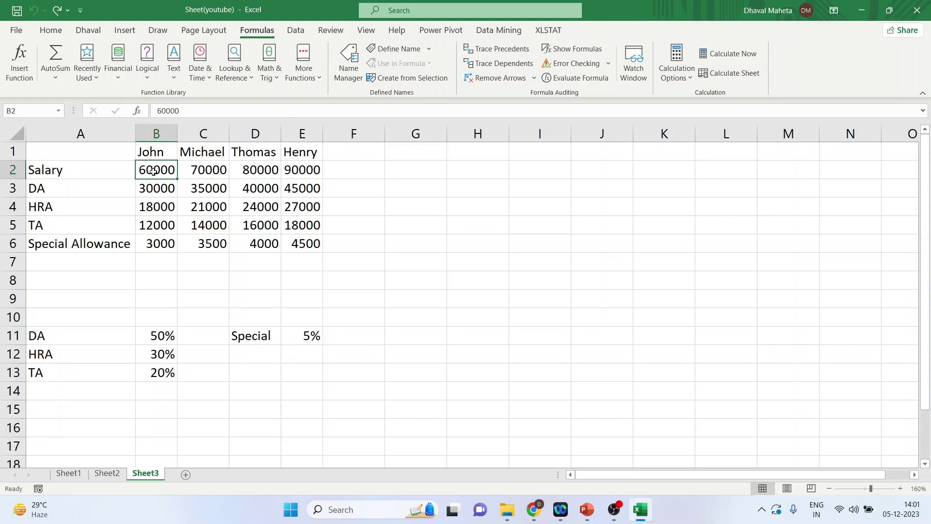
click(506, 63)
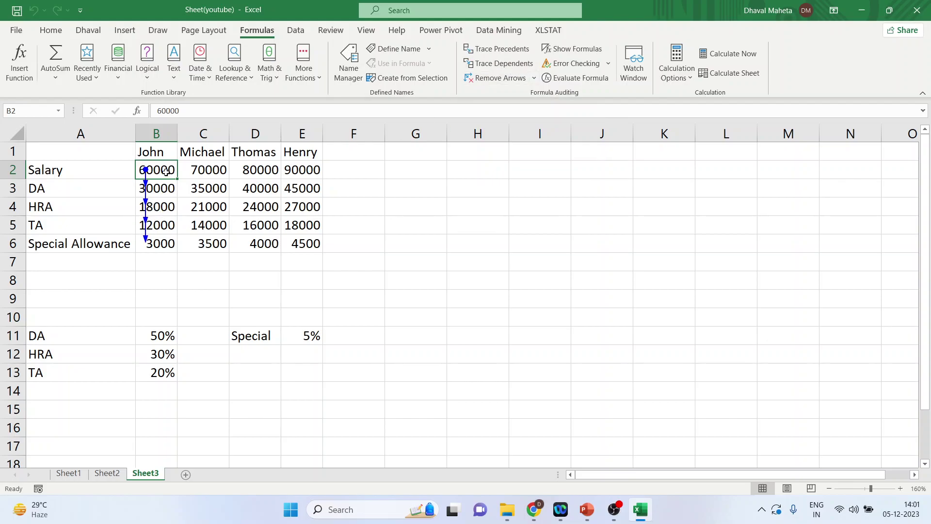
click(481, 80)
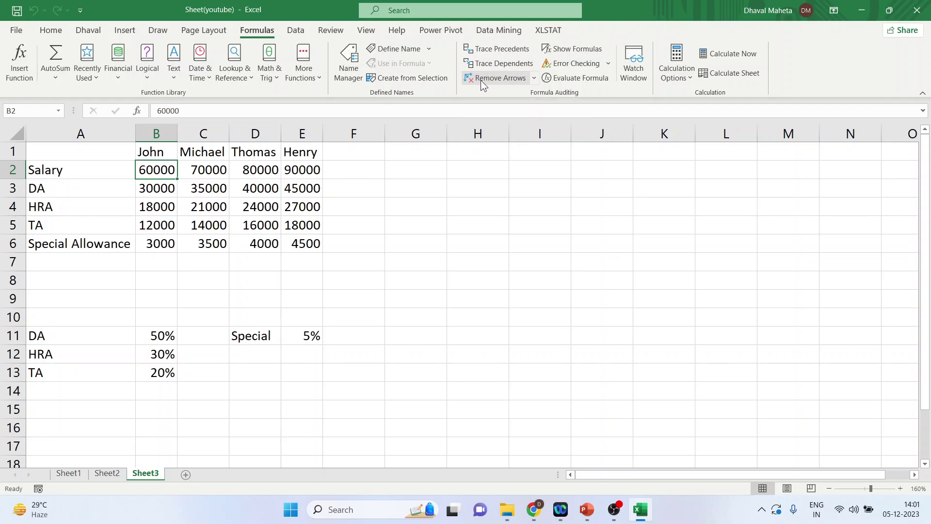
Trace the DA cells depending on rate B11, then clear those arrows
click(158, 336)
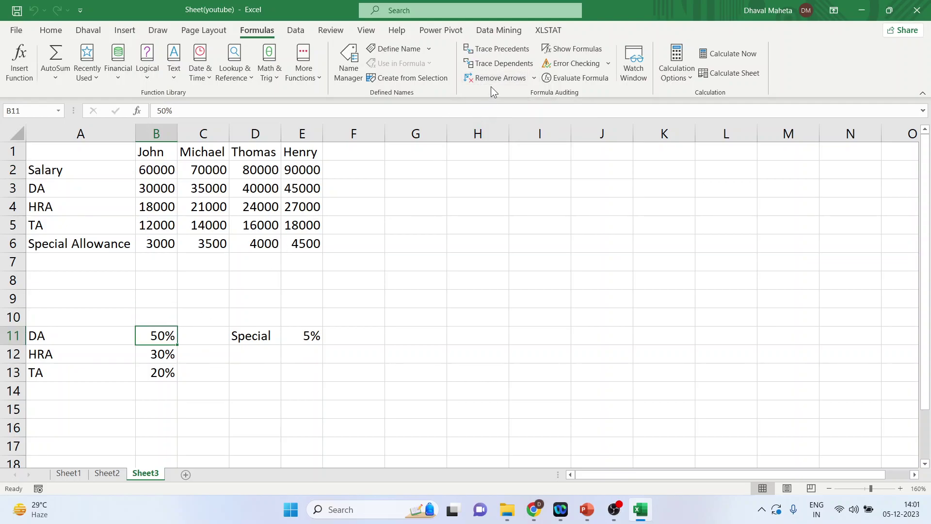
click(494, 66)
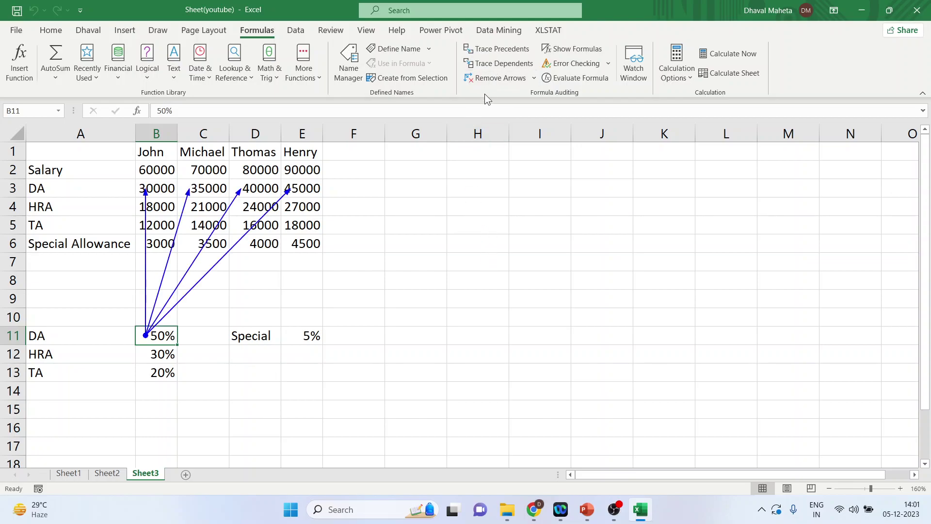
click(490, 79)
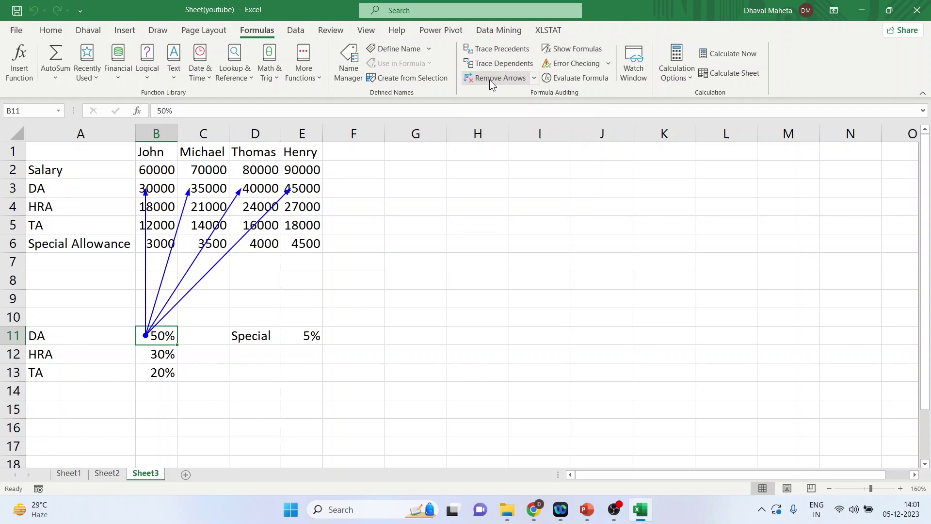
Trace dependents of the 5% Special rate in E11, then cancel the Delete prompt
click(305, 335)
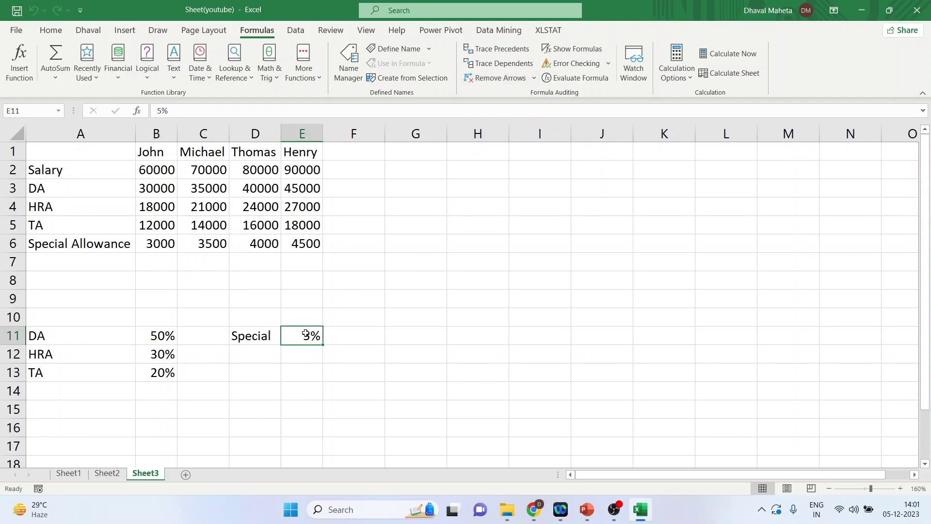
click(490, 66)
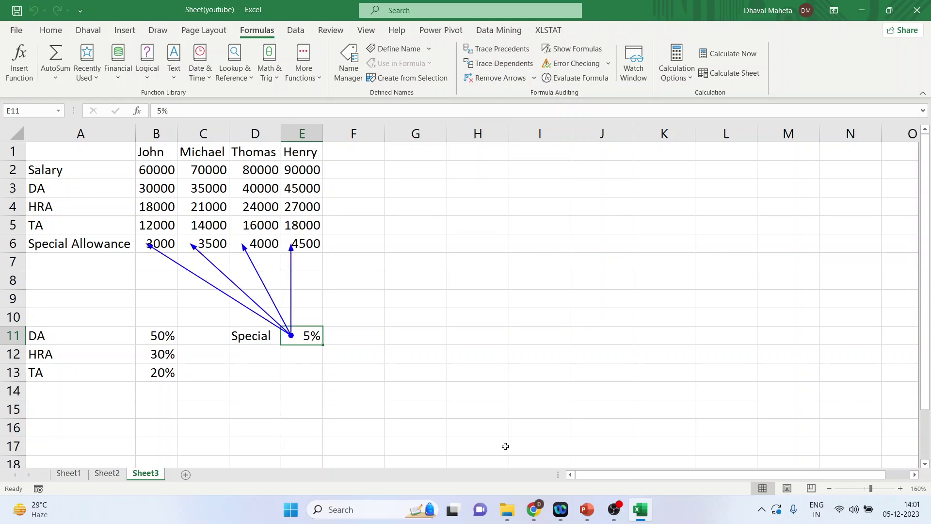
key(ctrl+minus)
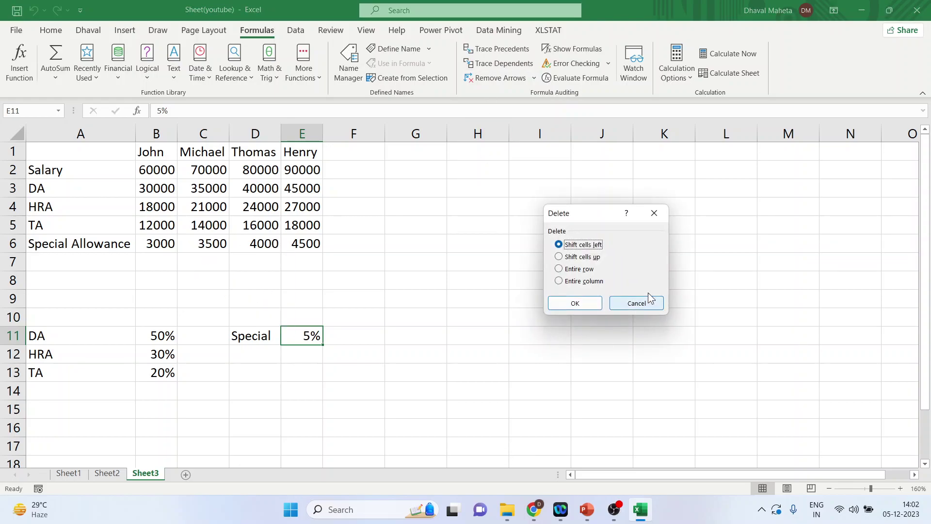
click(637, 305)
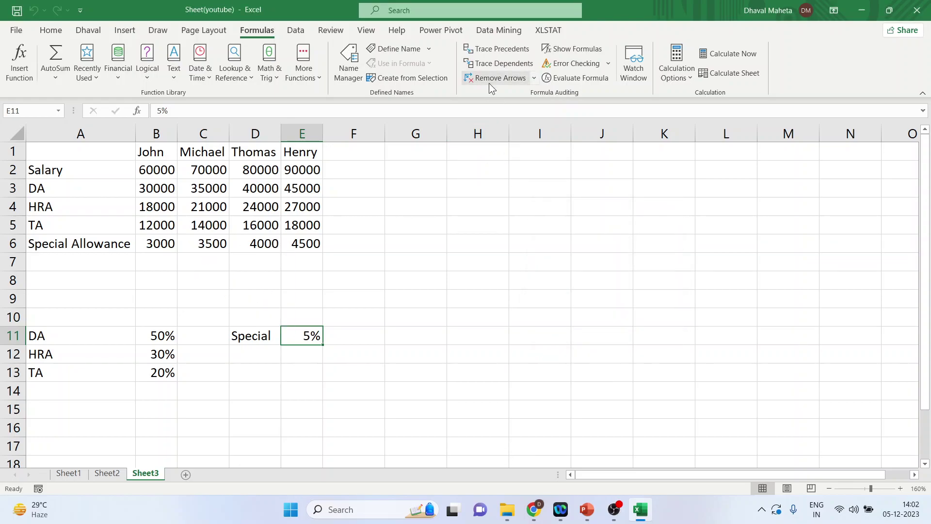
Trace precedents of B4, E6 and C5 back to their salary cells and rates B12, E11, B13
click(150, 207)
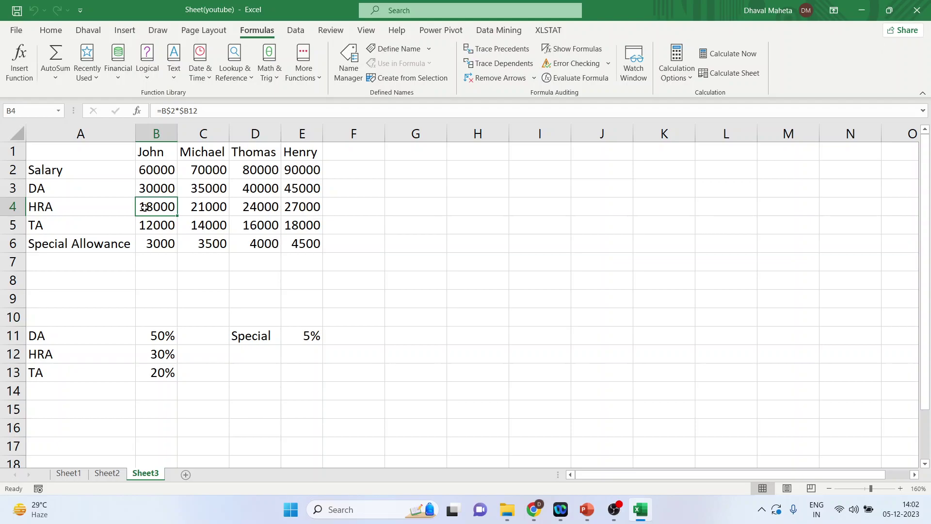
click(491, 49)
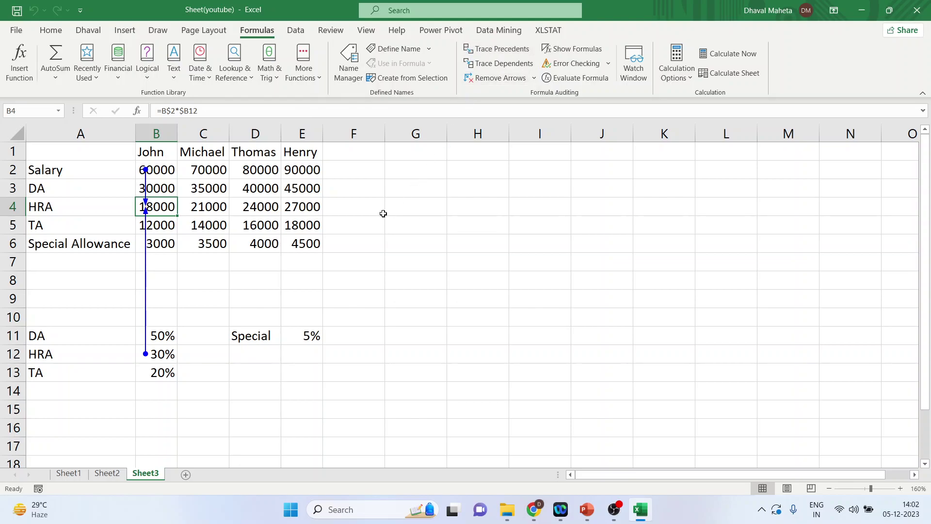
click(309, 244)
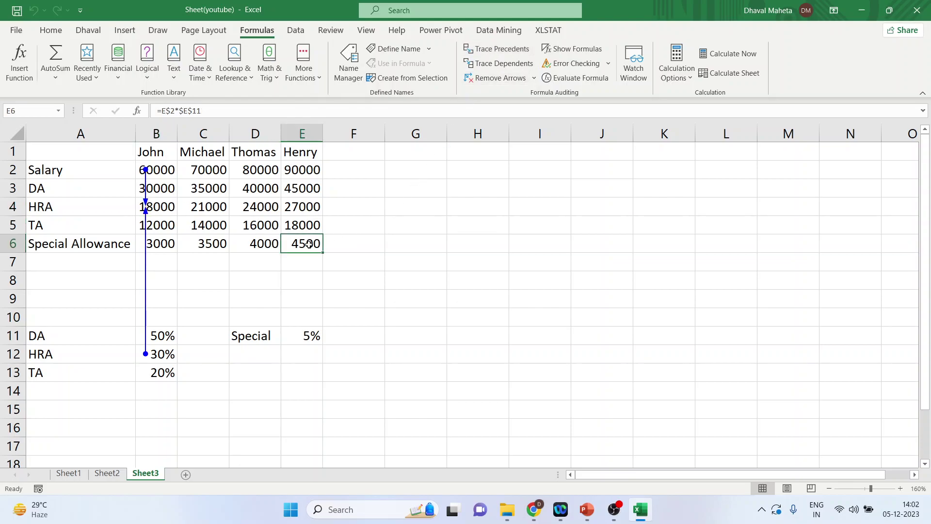
click(499, 51)
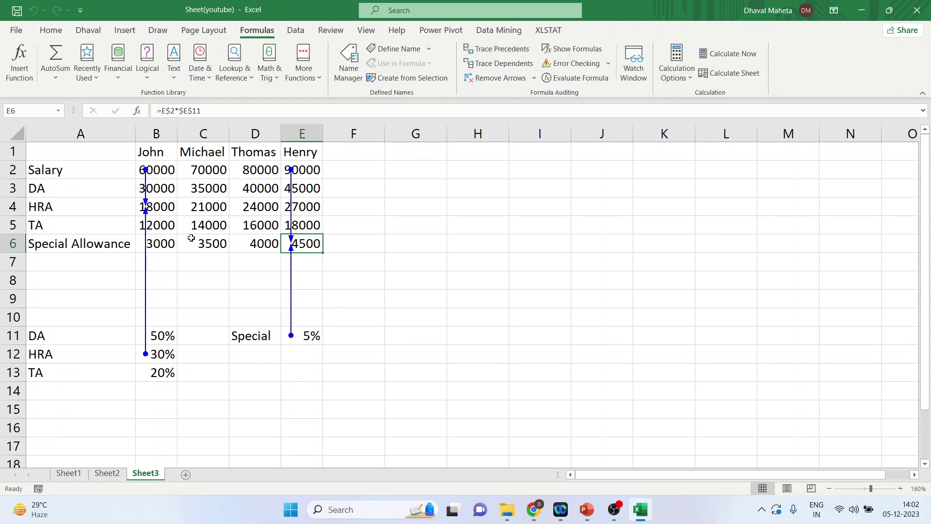
click(206, 225)
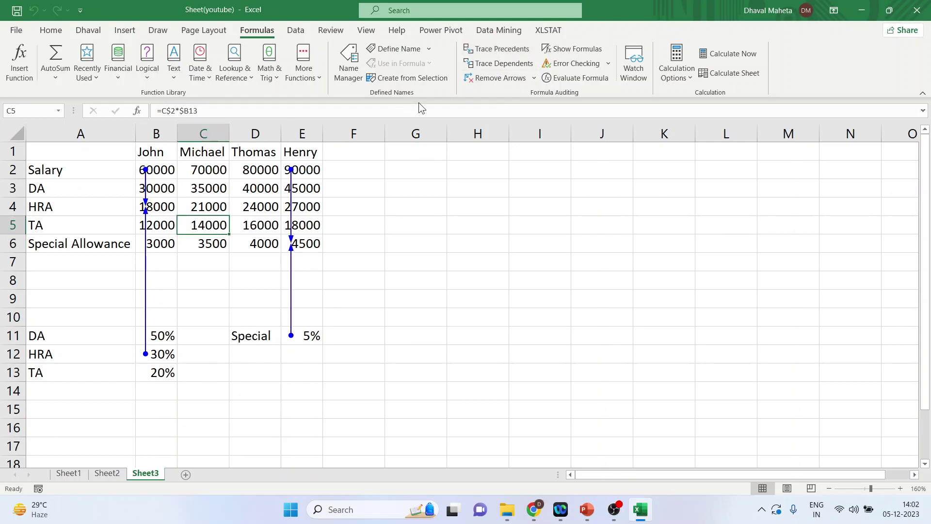
click(492, 50)
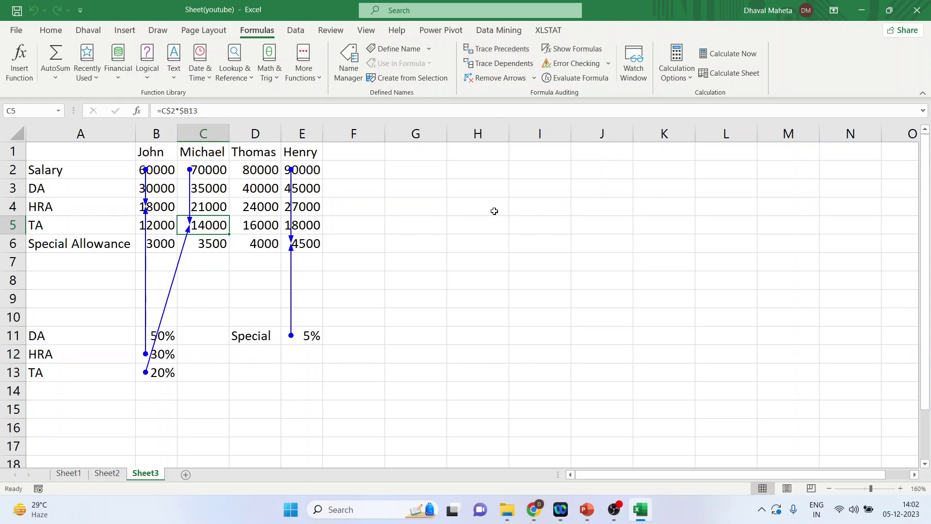
Glance at Error Checking, then open B4's formula, leave it unchanged, and reselect B4
click(608, 65)
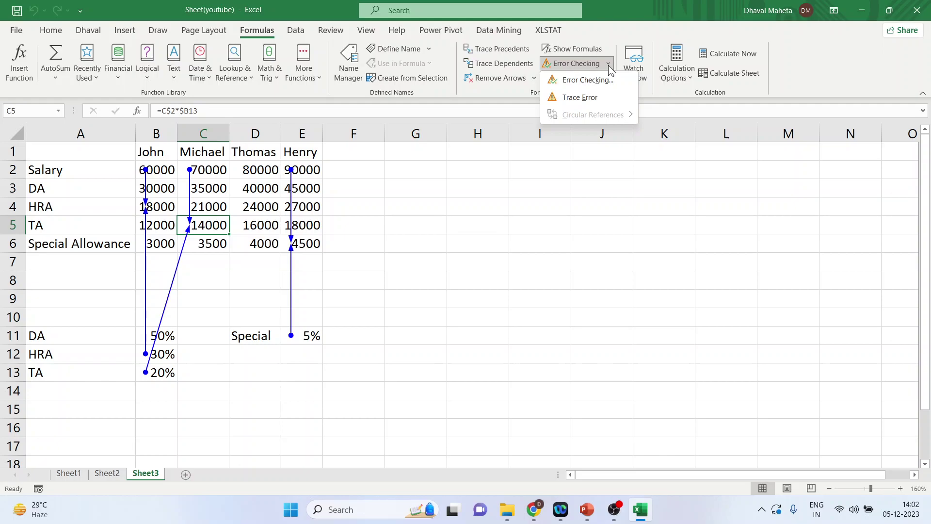
click(622, 161)
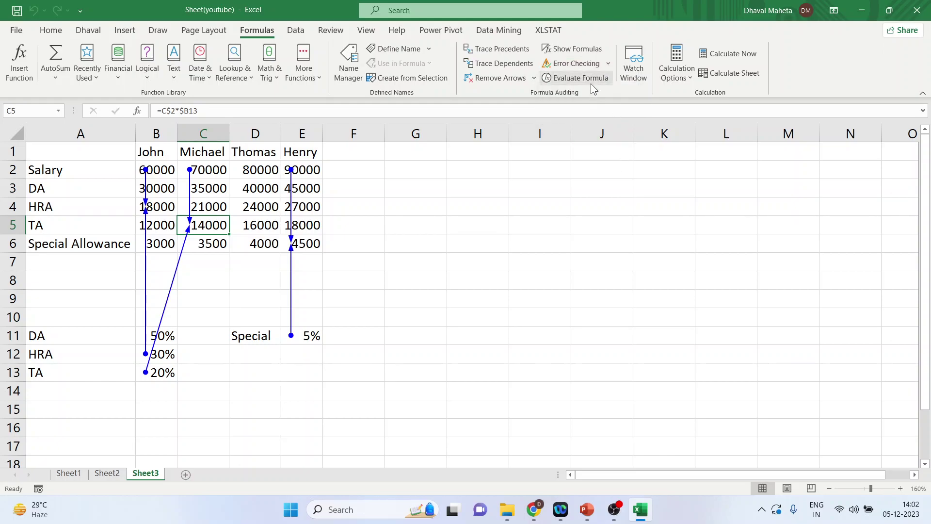
double_click(159, 207)
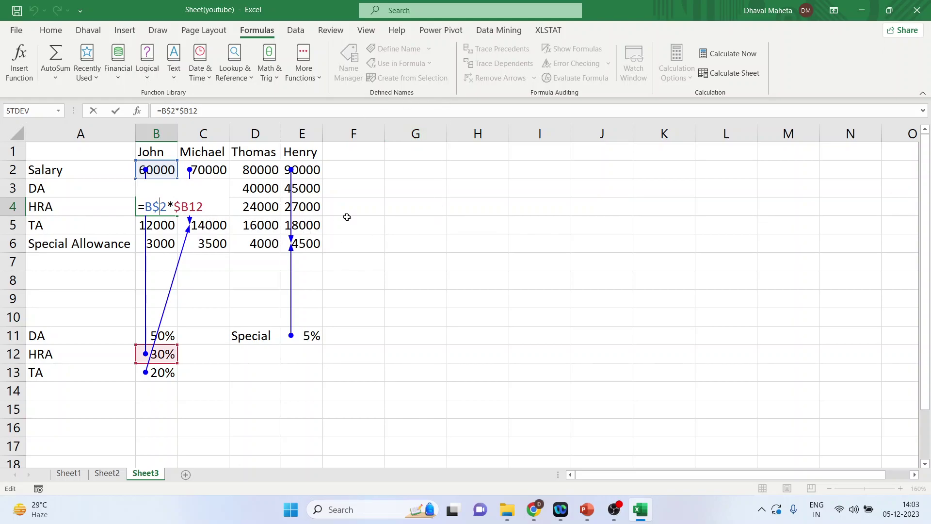
click(480, 265)
click(167, 209)
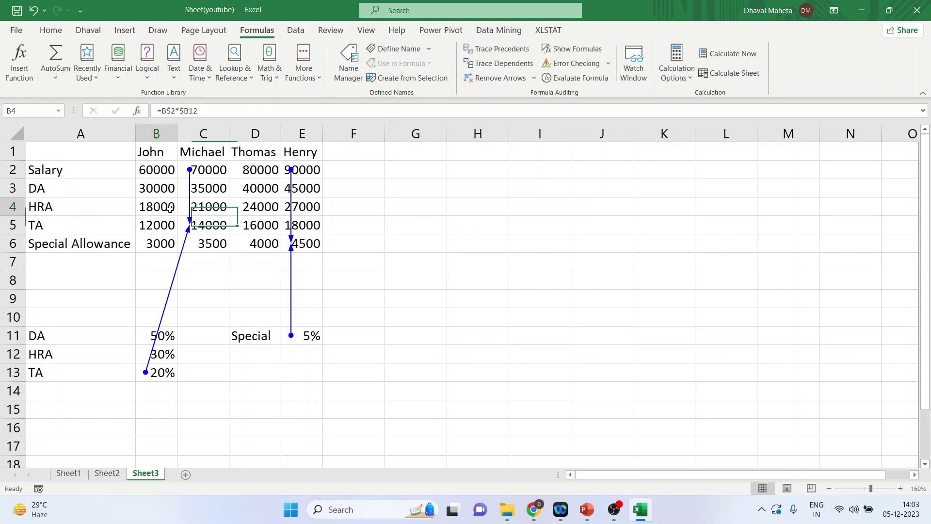
Evaluate B4's =B$2*$B12 step by step through 60000*0.3 to 18000
click(582, 78)
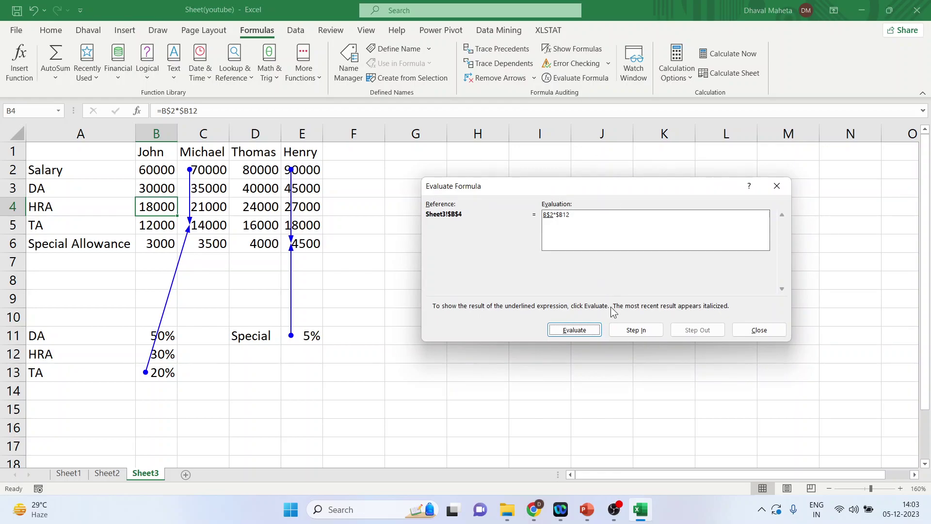
click(582, 333)
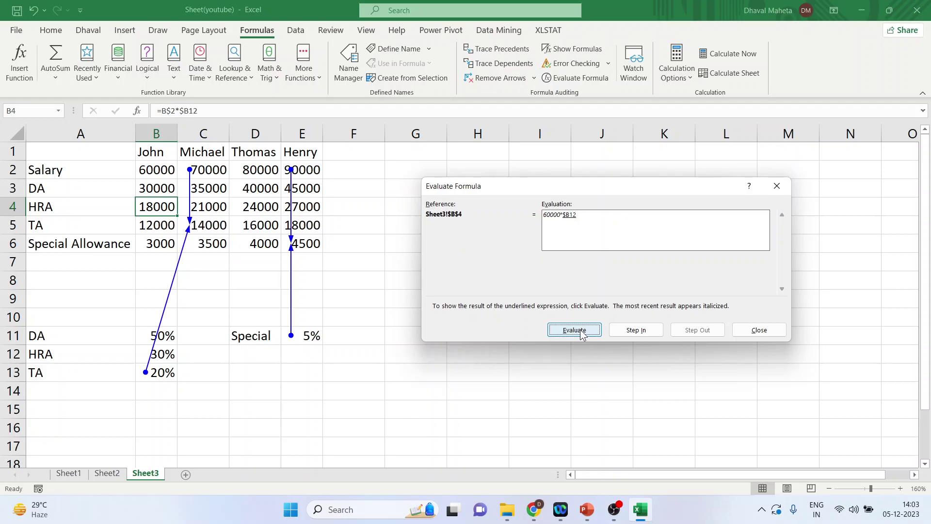
click(582, 333)
click(582, 333)
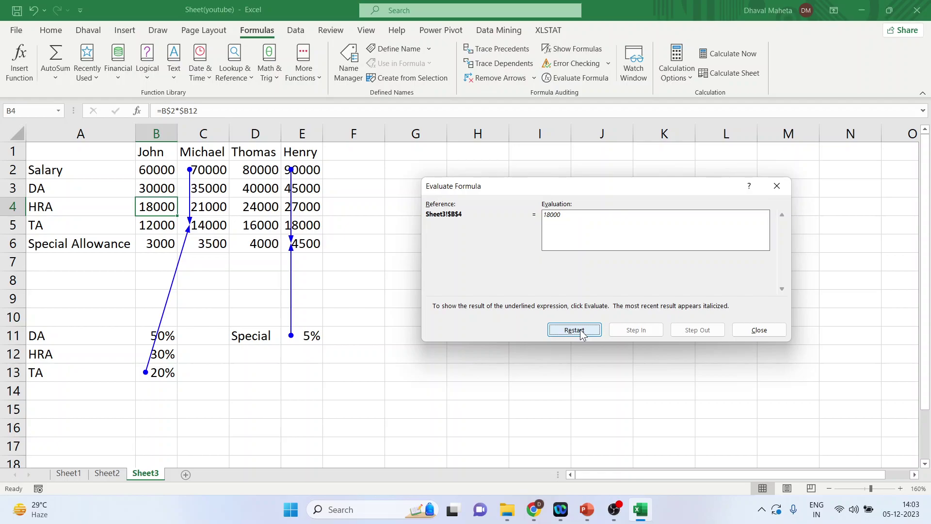